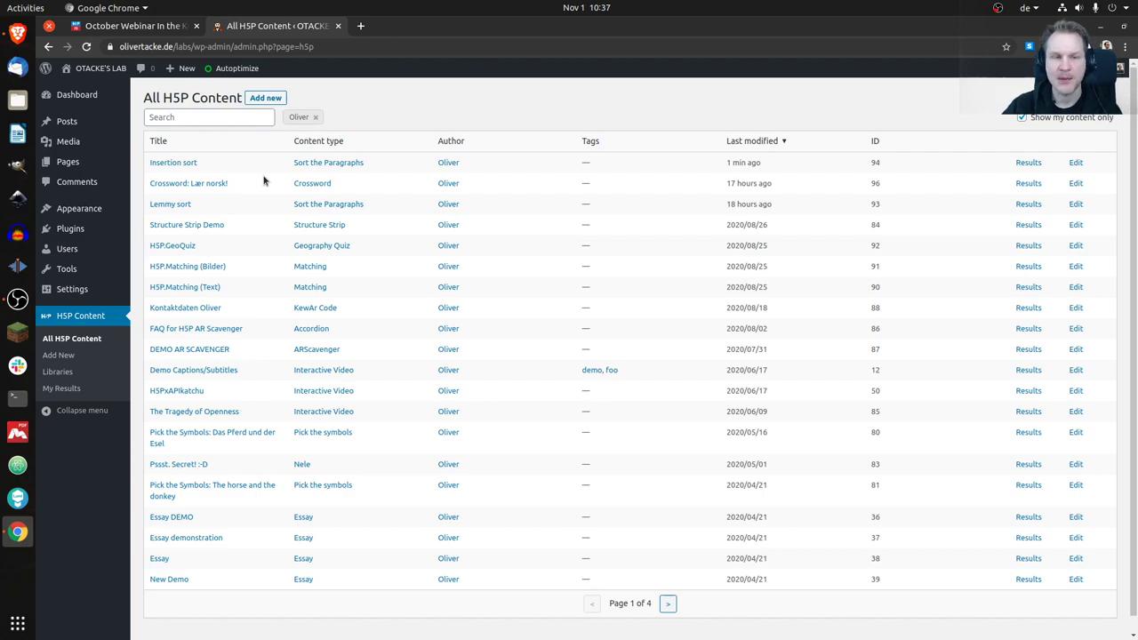
# Step: Open the 'Crossword: Lær norsk!' item and select the first cell of 7 across
pyautogui.click(213, 184)
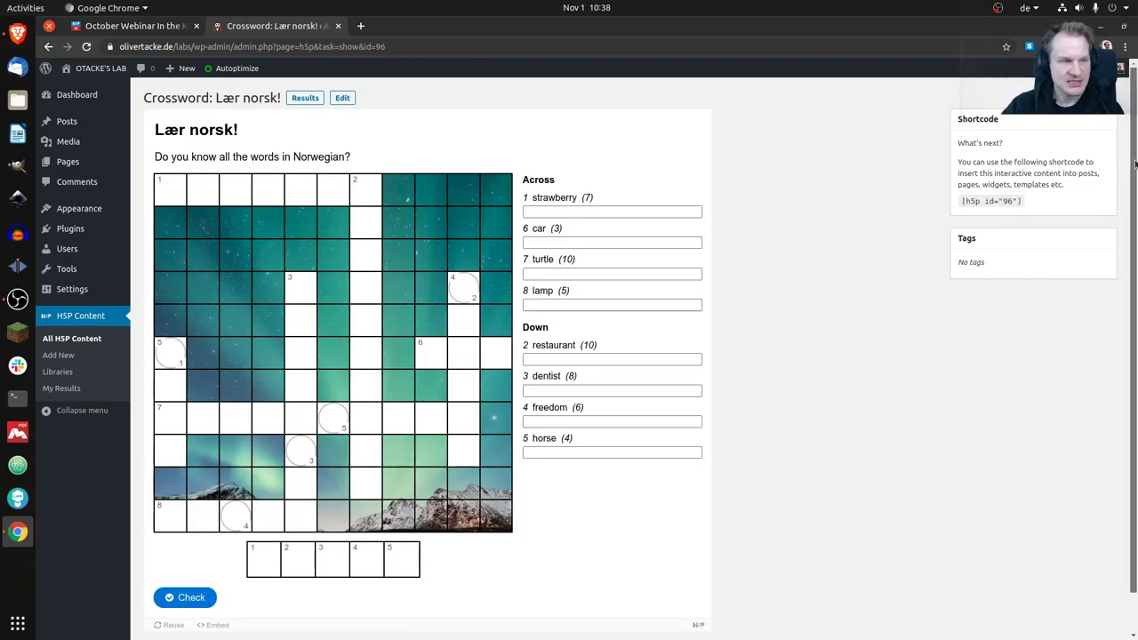
pyautogui.scroll(-1, 779, 253)
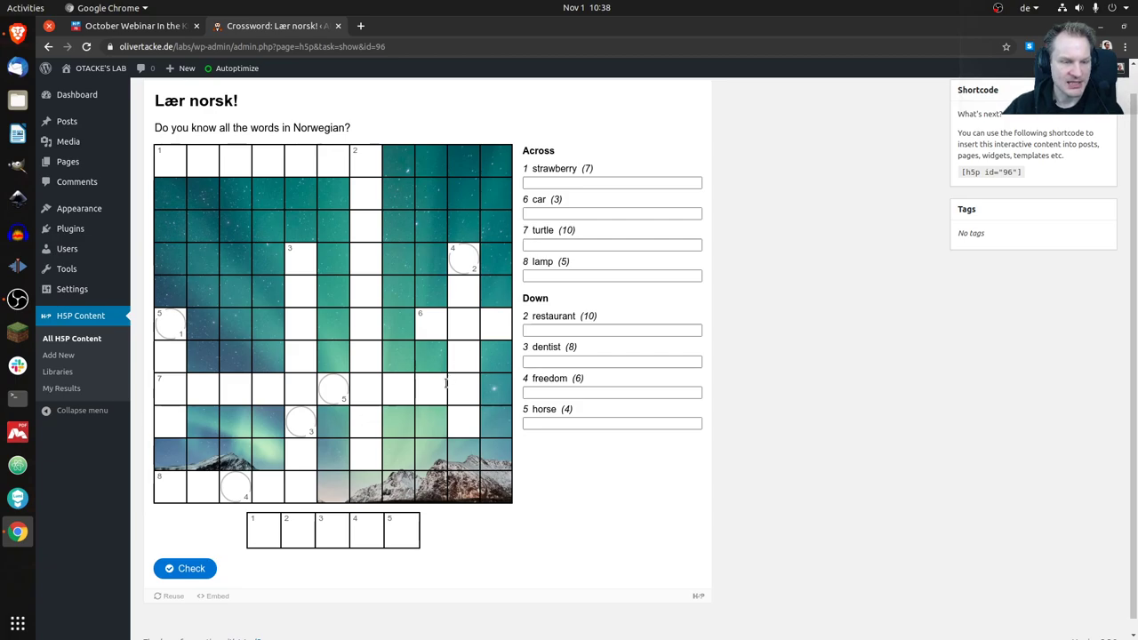
pyautogui.click(170, 389)
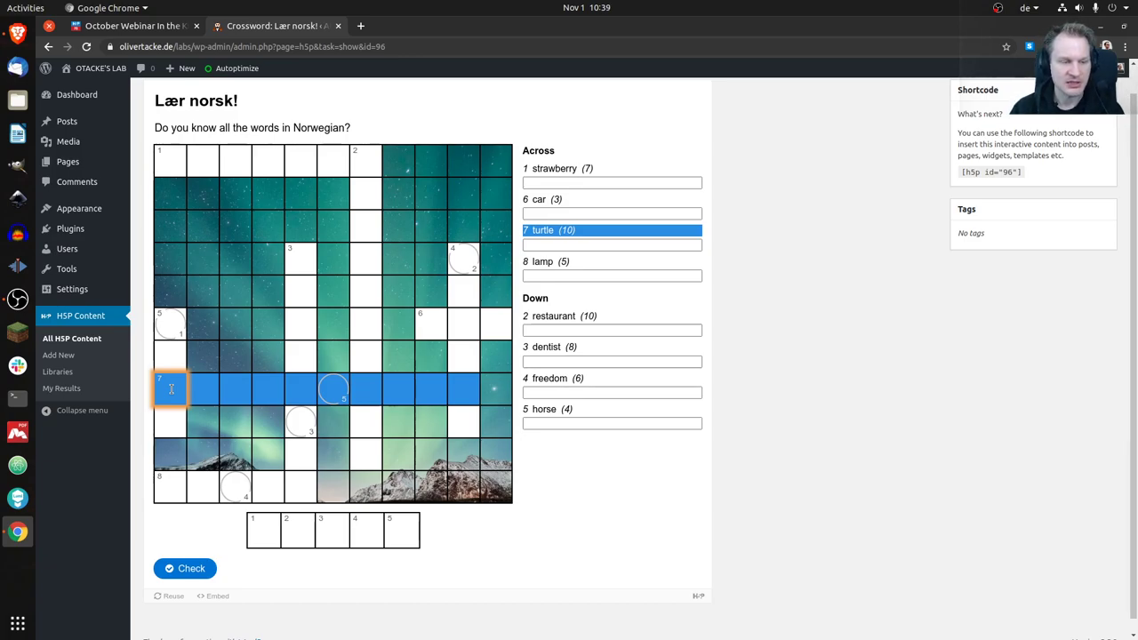
# Step: Enter SKILLPADDE for 7 across (turtle), then move around the grid from cell 1 with arrow keys
pyautogui.write('SKILLPADDE')
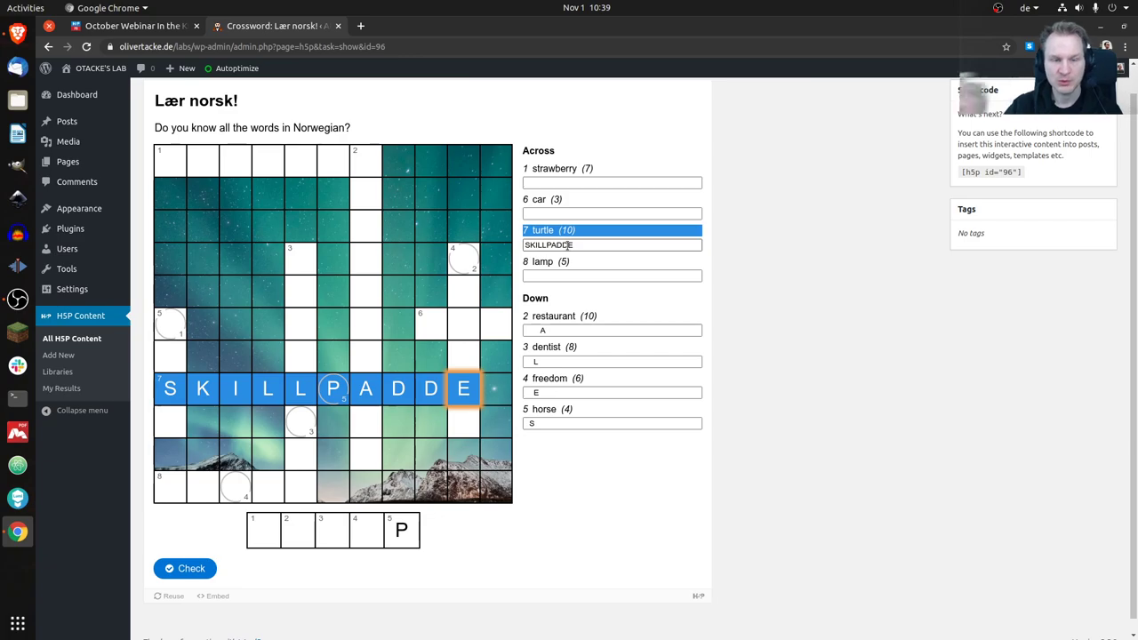
pyautogui.click(179, 167)
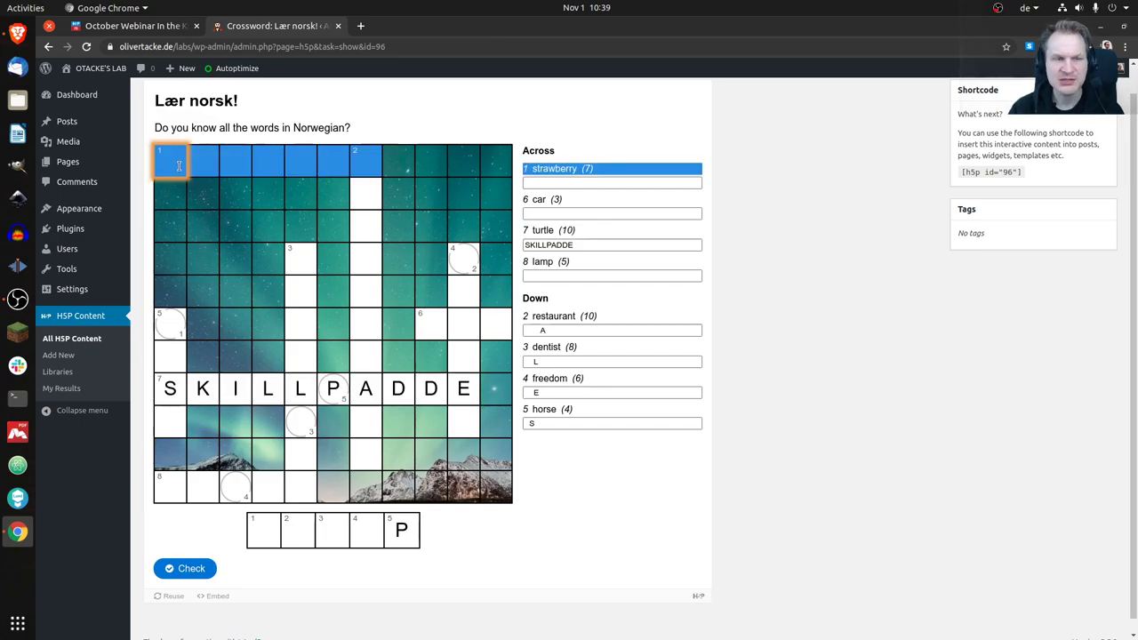
pyautogui.press('Right')
pyautogui.press('Right')
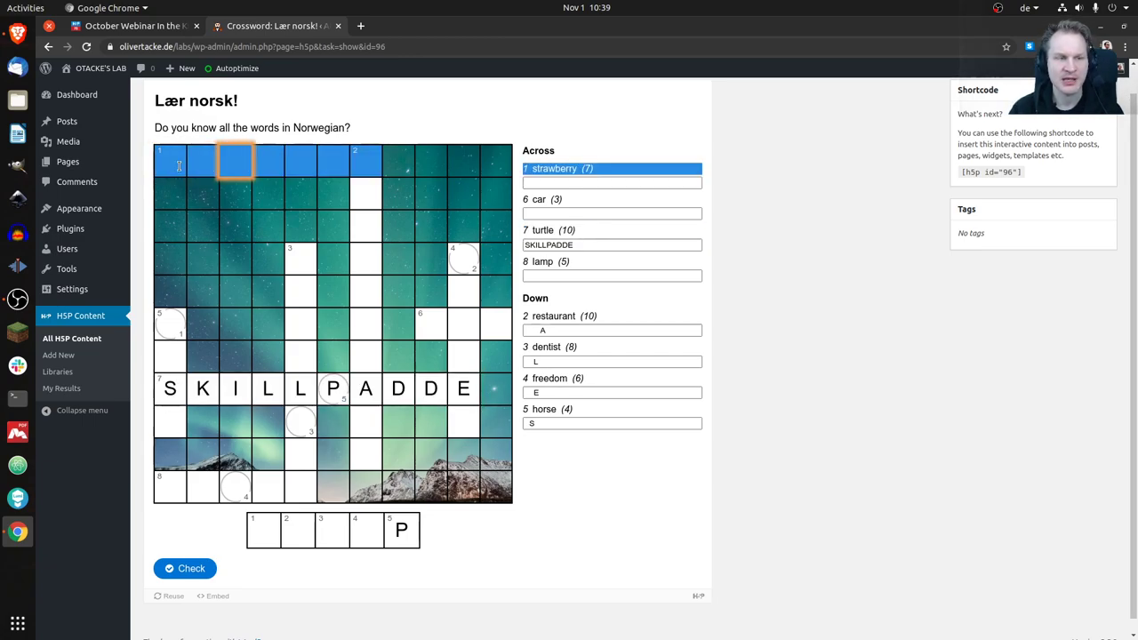
pyautogui.press('Down')
pyautogui.press('Down')
pyautogui.press('Down')
pyautogui.press('Down')
pyautogui.press('Right')
pyautogui.press('Right')
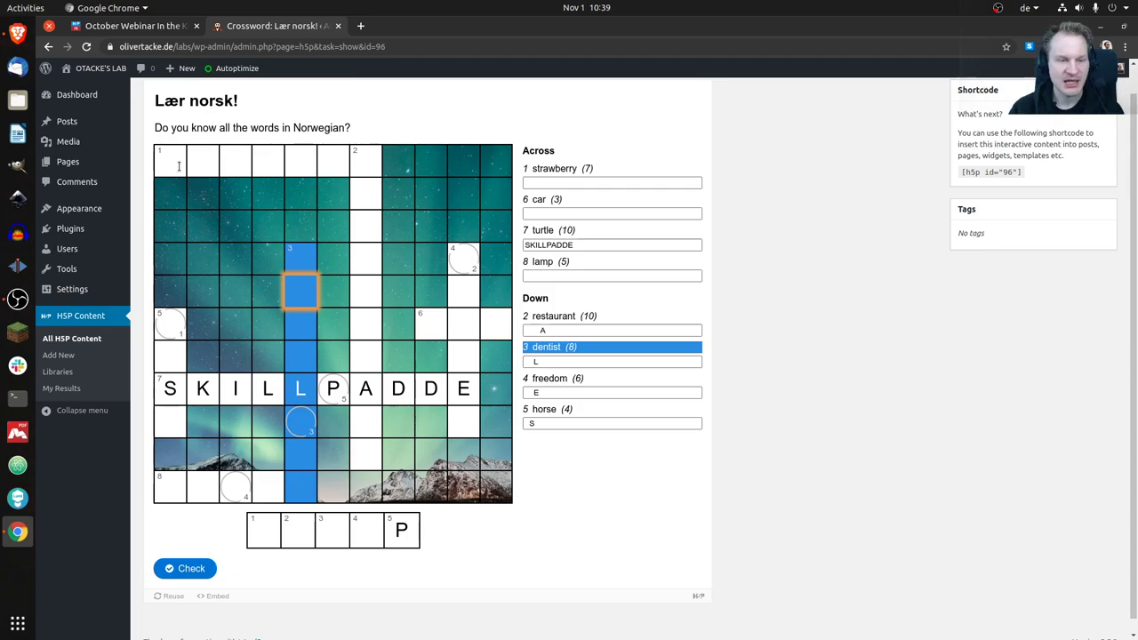
pyautogui.press('Up')
pyautogui.press('Up')
# Step: Tab through the clues to 2 down (restaurant), clear it and enter RESTAURANT
pyautogui.click(179, 166)
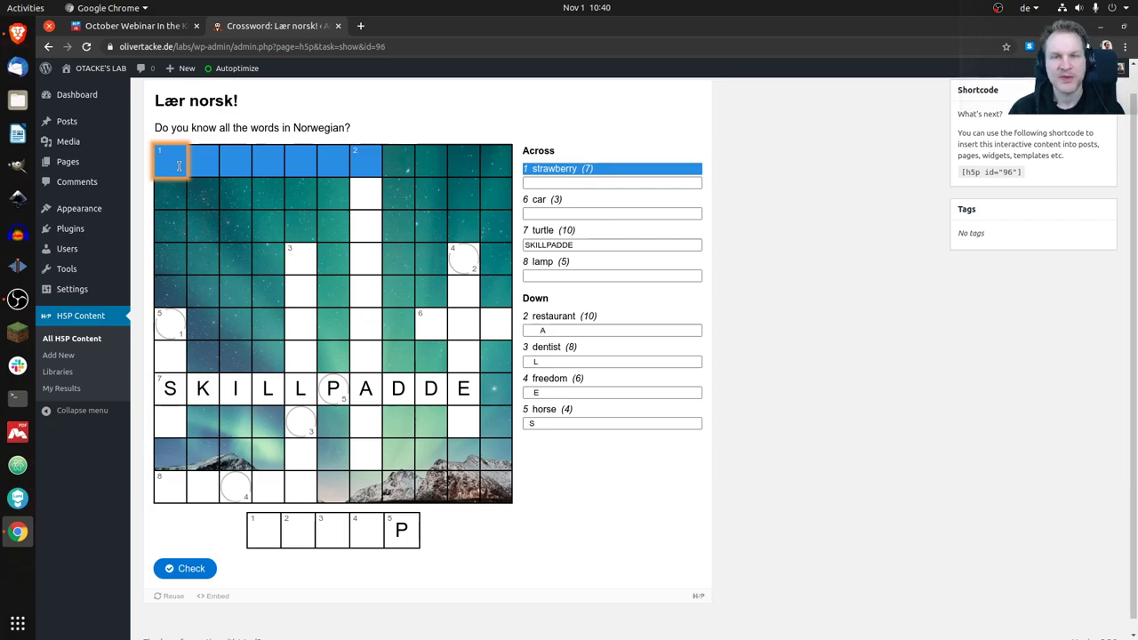
pyautogui.press('Tab')
pyautogui.press('Tab')
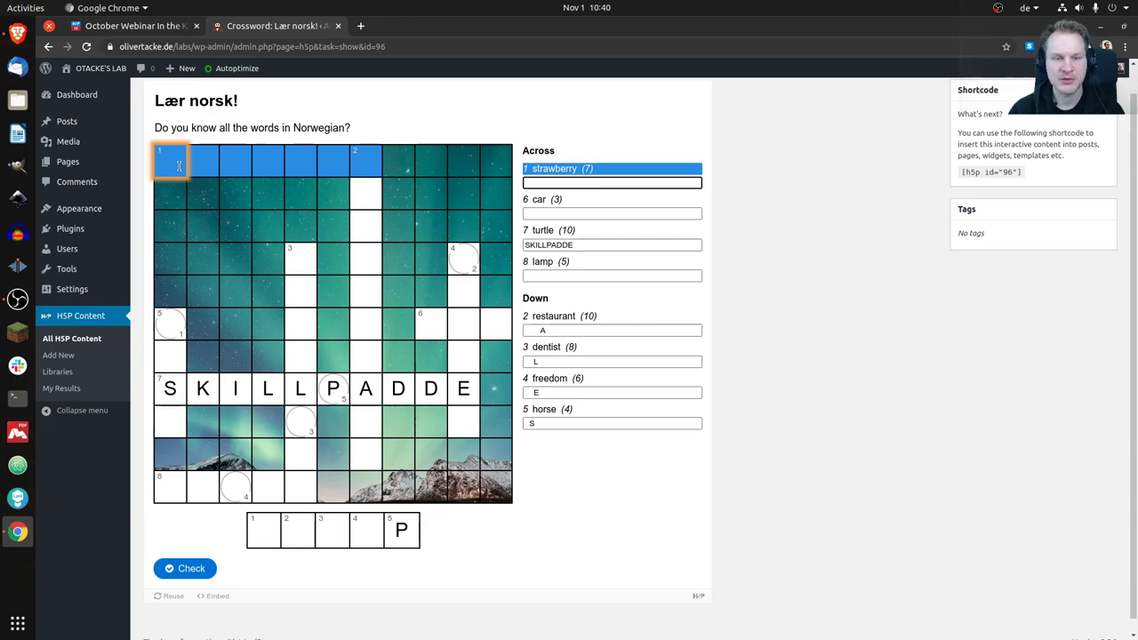
pyautogui.press('Tab')
pyautogui.press('Tab')
pyautogui.press('Tab')
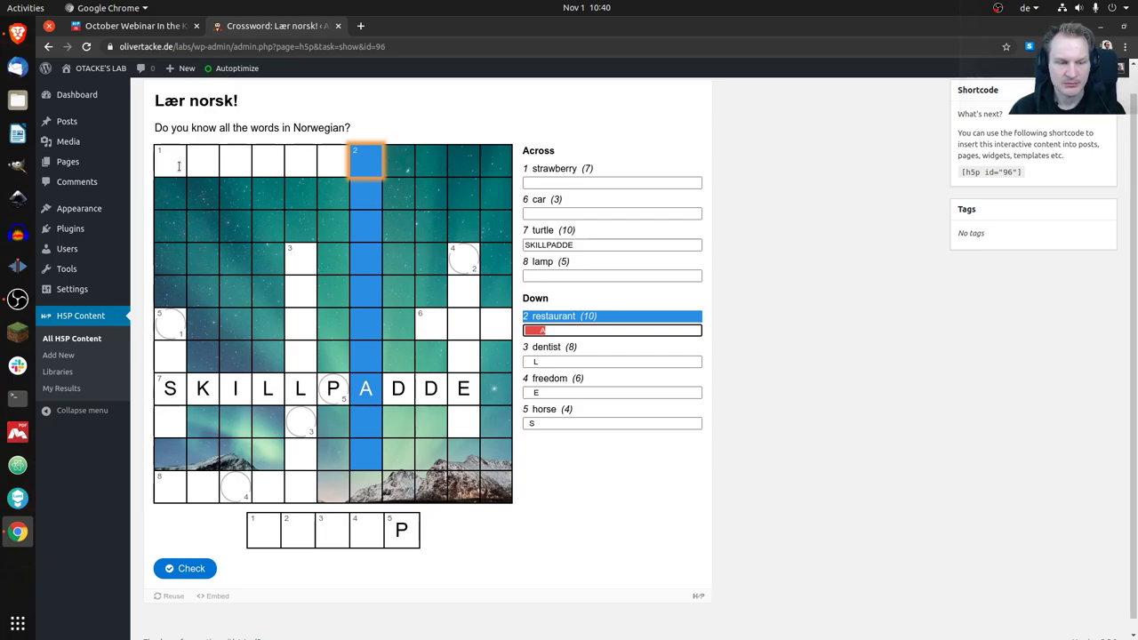
pyautogui.press('BackSpace')
pyautogui.press('BackSpace')
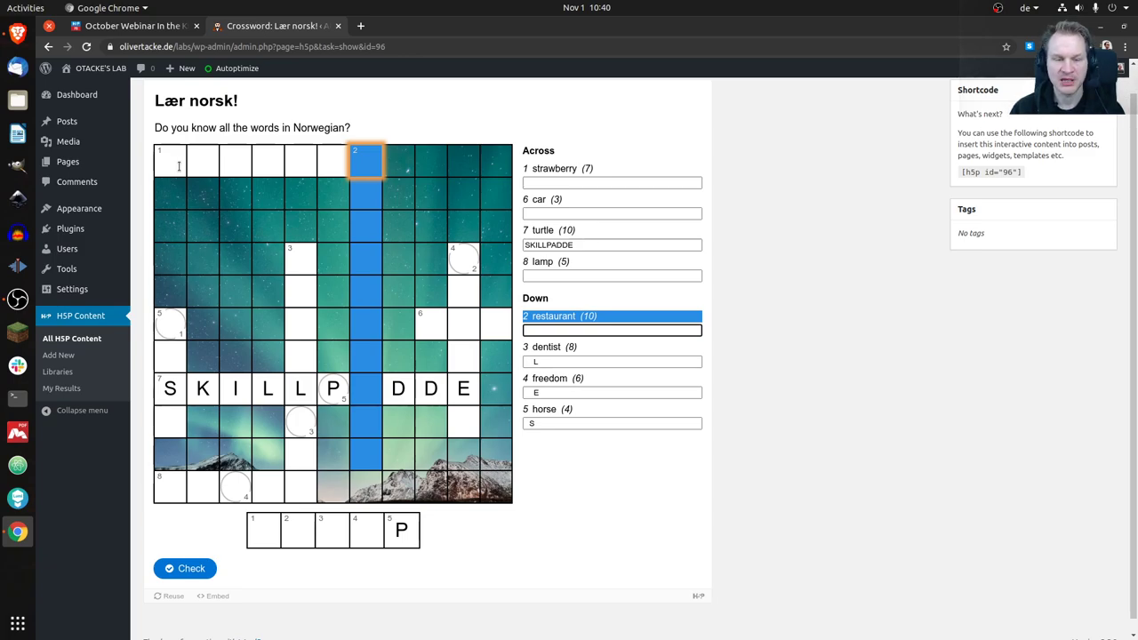
pyautogui.write('R')
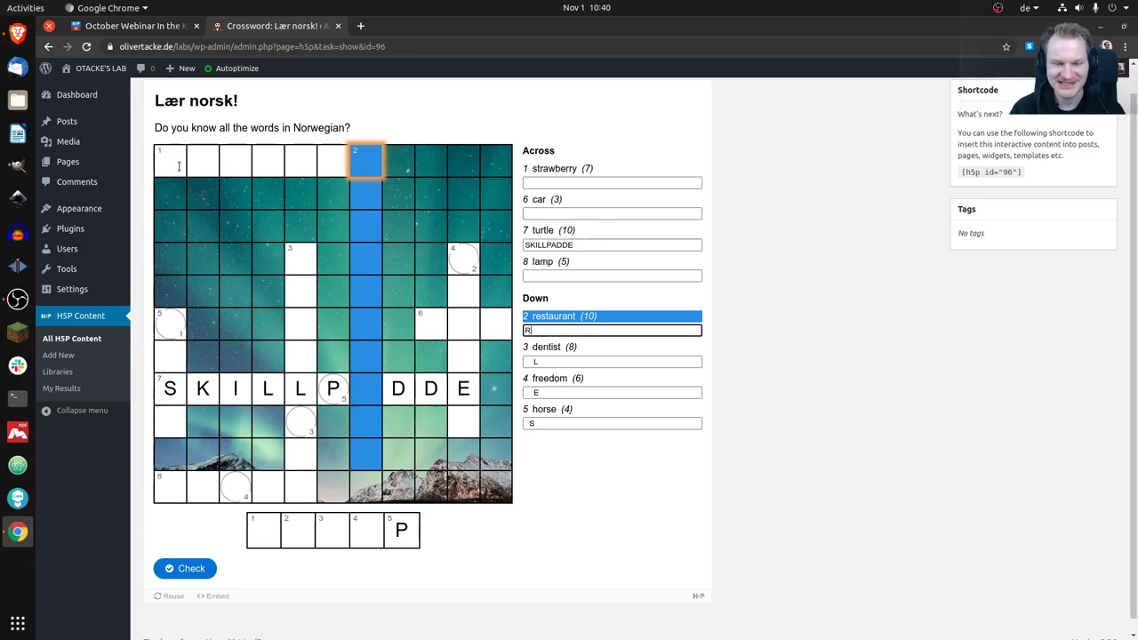
pyautogui.write('ESTAU')
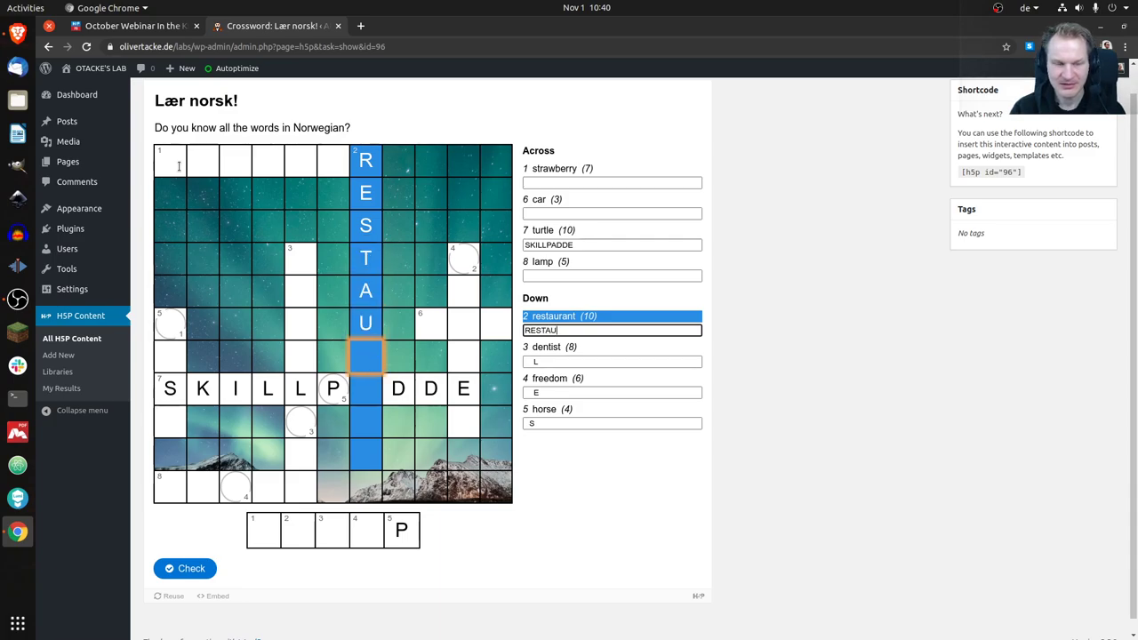
pyautogui.write('RANT')
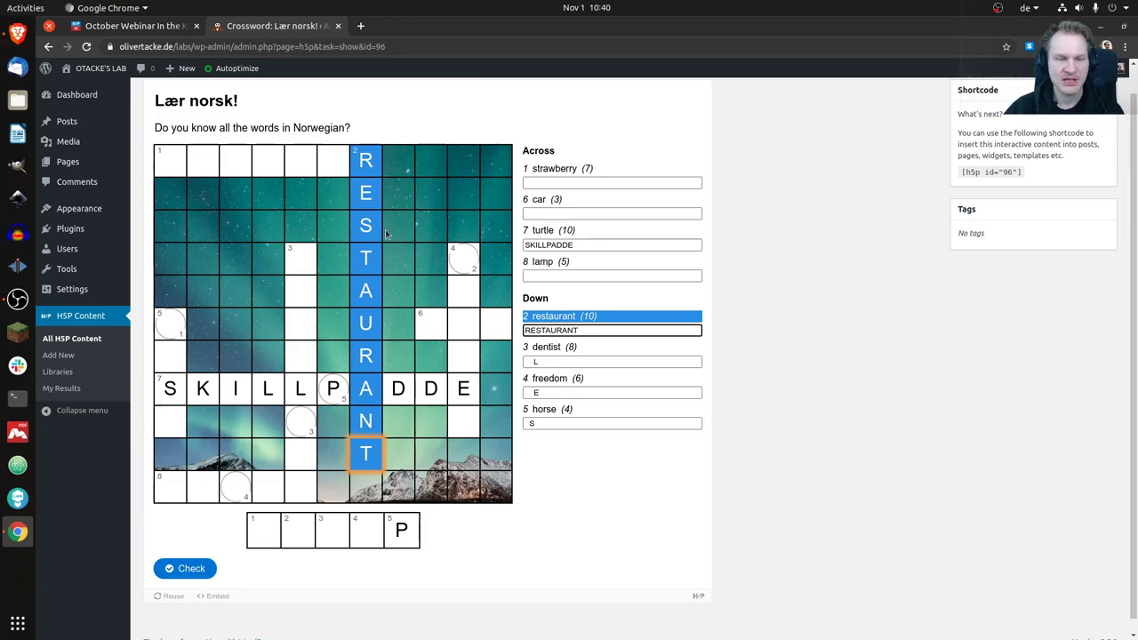
pyautogui.click(431, 324)
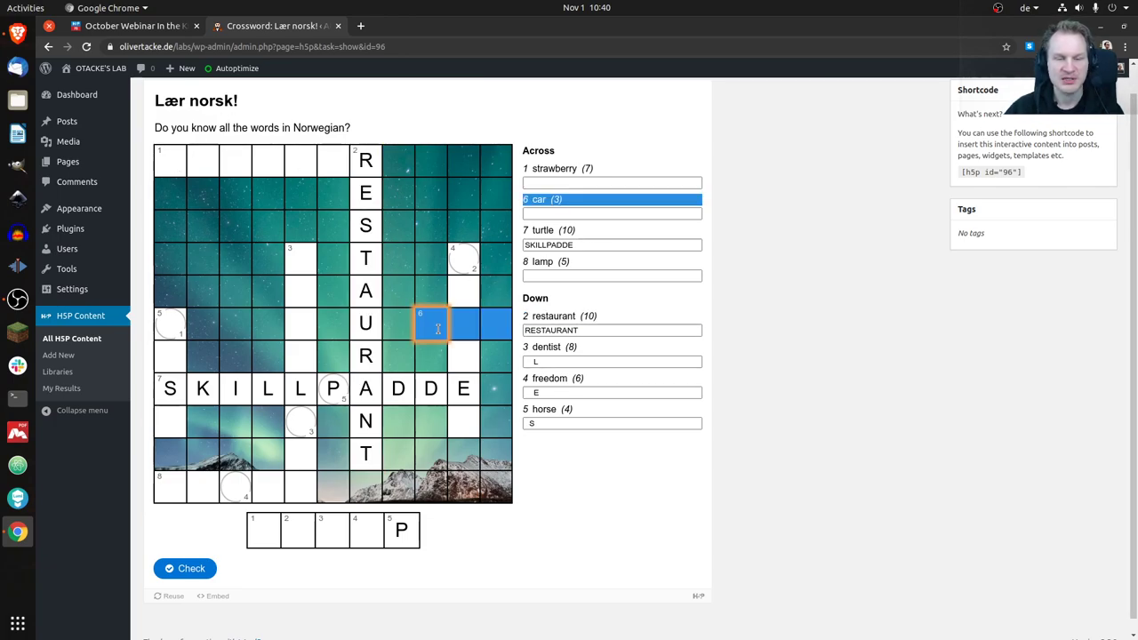
# Step: Type car into the 6 across (car) entry
pyautogui.write('ca')
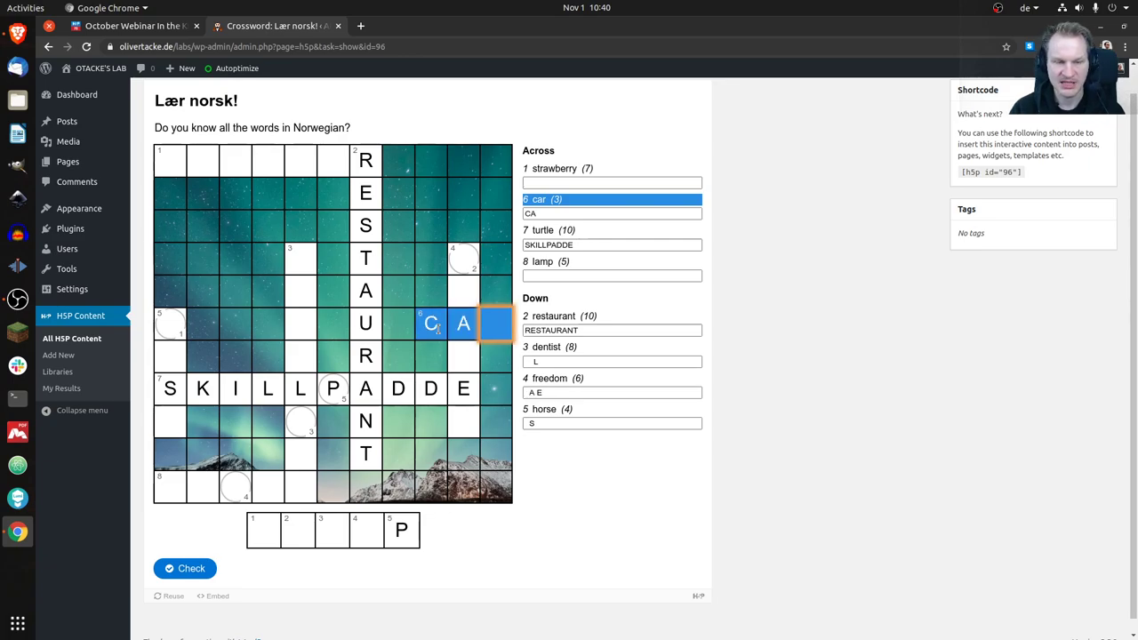
pyautogui.write('r')
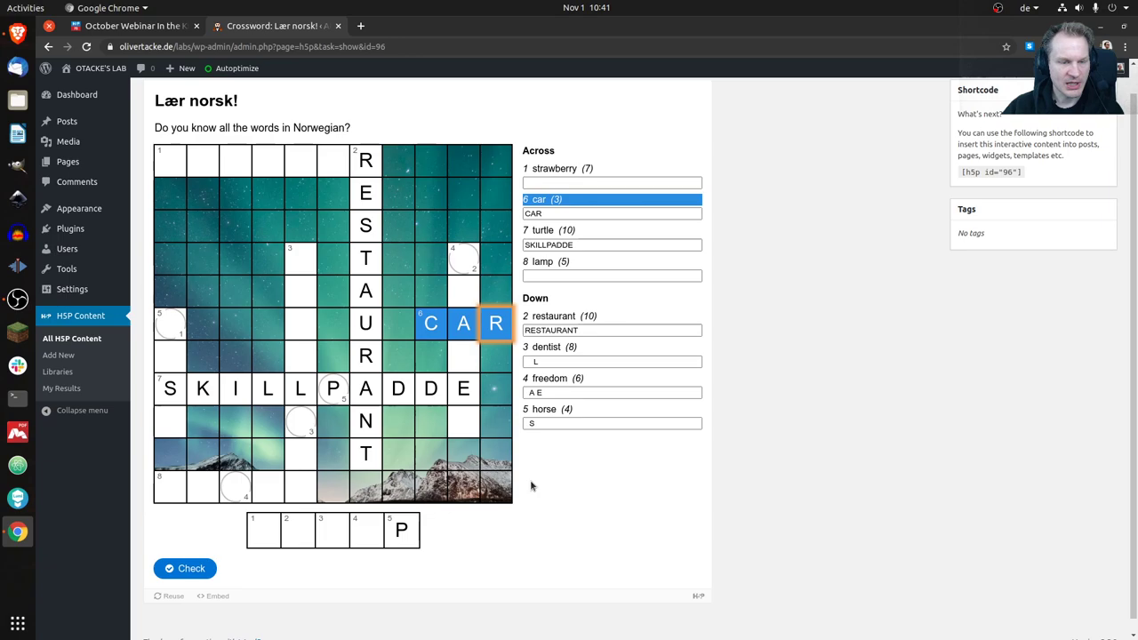
# Step: Check the answers for a 16/46 score, then reveal the full crossword solution
pyautogui.click(186, 569)
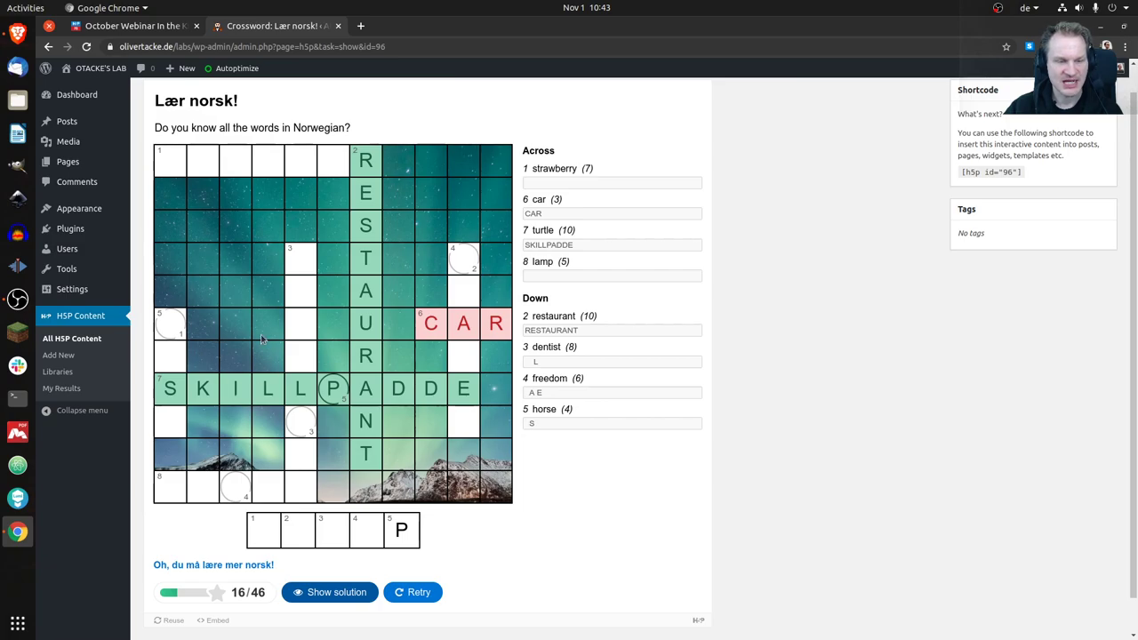
pyautogui.click(345, 591)
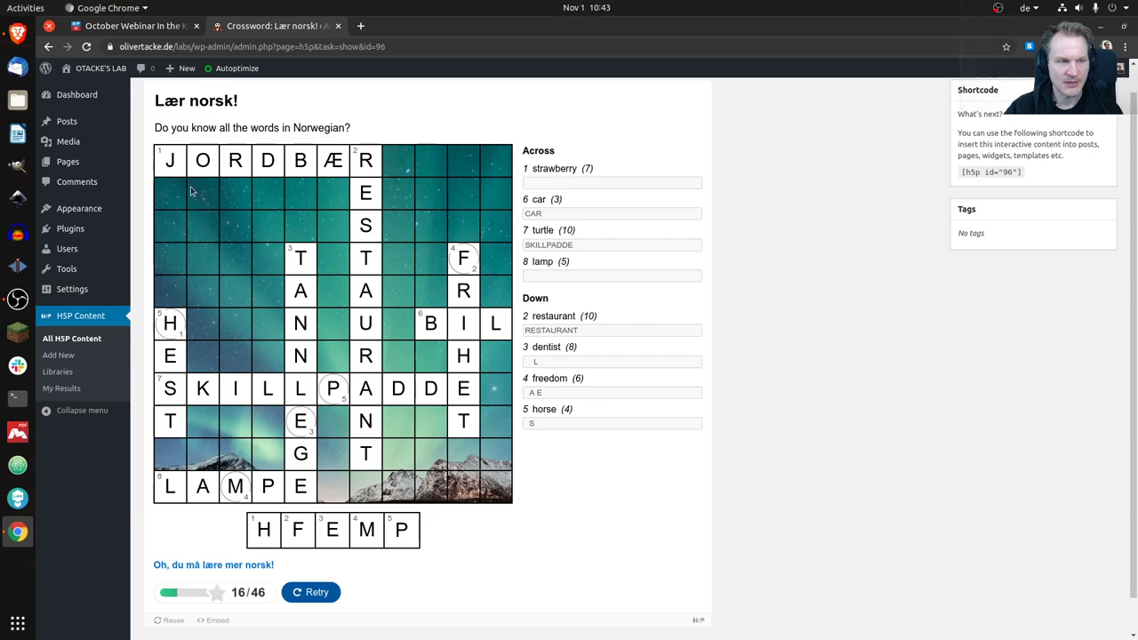